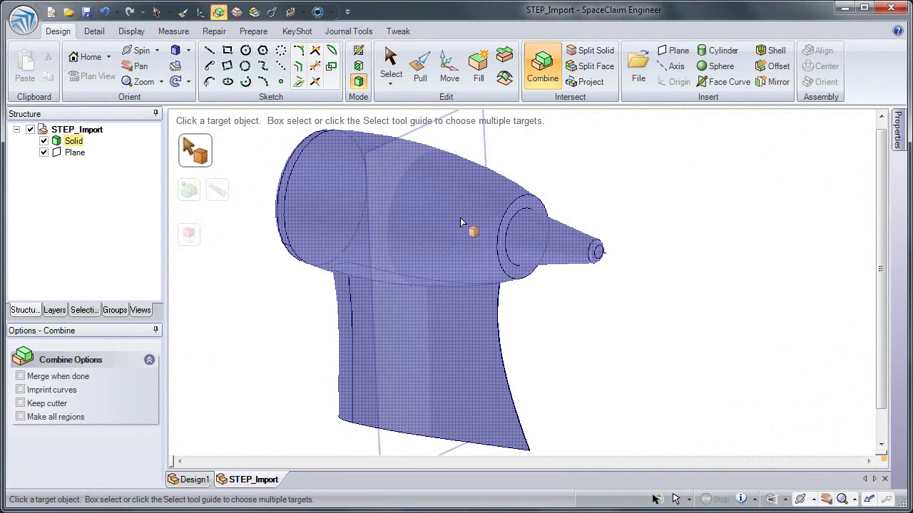
Split the dryer body with the plane and move the nozzle half away from the rear half.
{"action": "left_click", "coordinate": [460, 217]}
{"action": "left_click", "coordinate": [412, 150]}
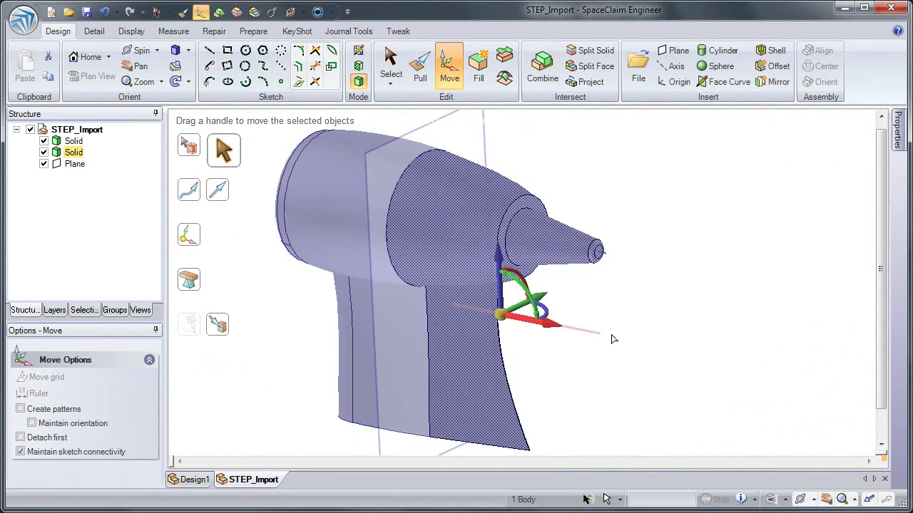
{"action": "left_click_drag", "start_coordinate": [546, 328], "coordinate": [747, 378]}
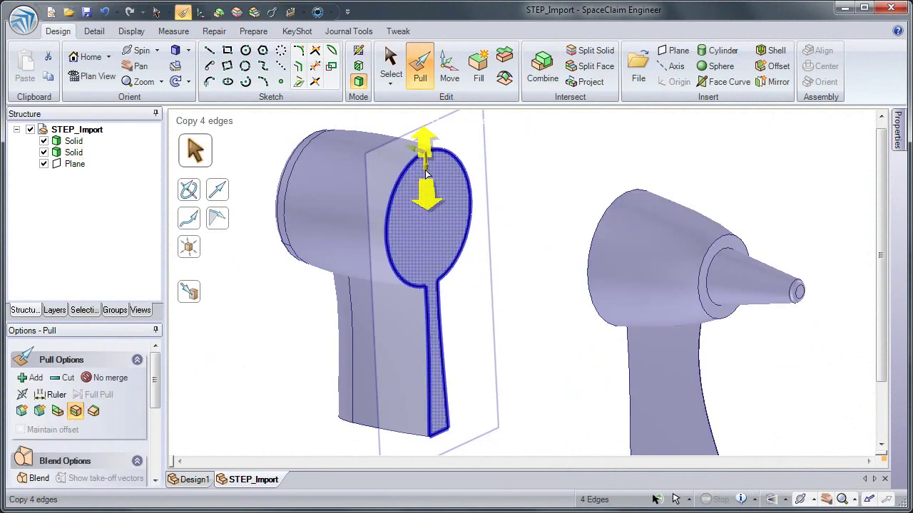
Copy the cut face's outline edges inward by 0.6 in and pull the inner face outward about 2.94 in.
{"action": "key", "text": "space"}
{"action": "type", "text": "0.6"}
{"action": "key", "text": "Return"}
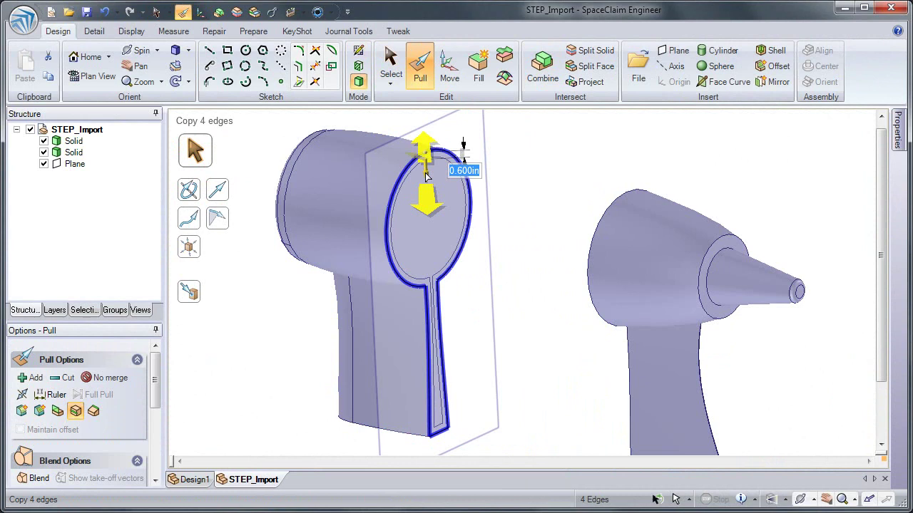
{"action": "left_click", "coordinate": [426, 178]}
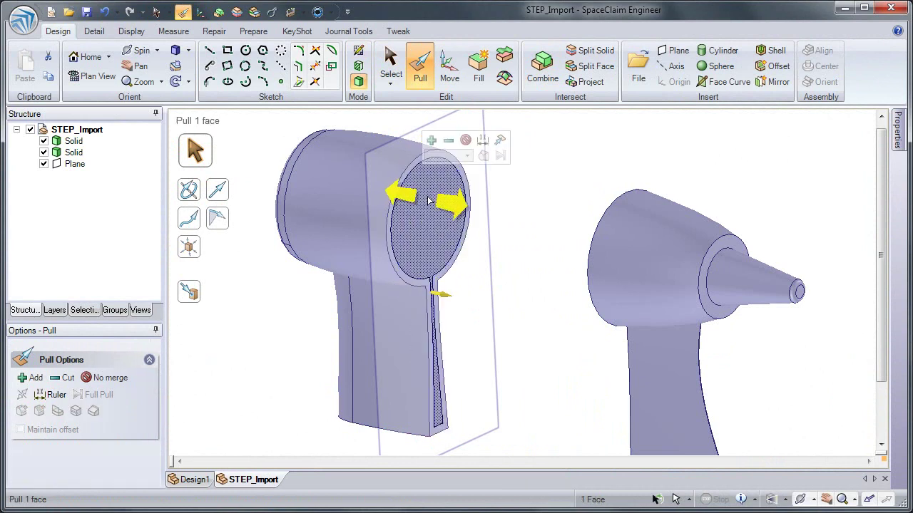
{"action": "left_click_drag", "start_coordinate": [428, 199], "coordinate": [455, 212]}
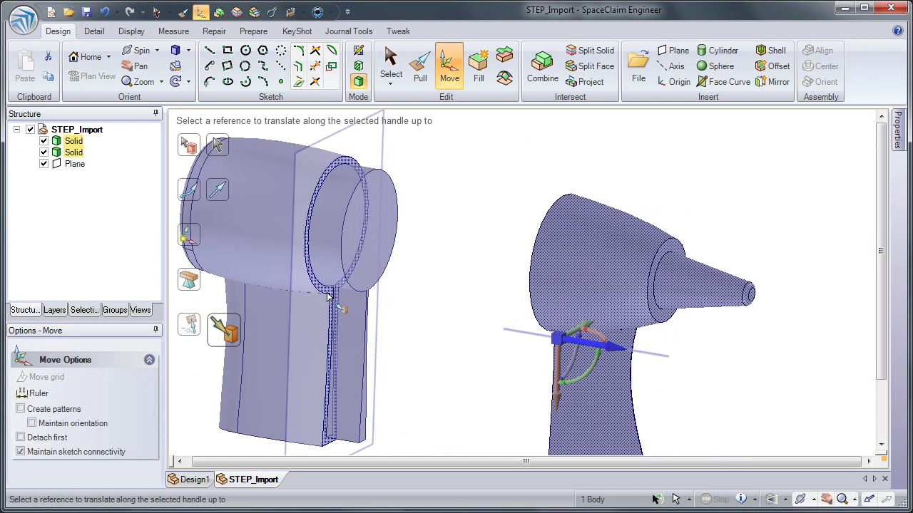
Move the nozzle half back against the rear half and cut it with the rear body, using Combine with Keep cutter.
{"action": "left_click_drag", "start_coordinate": [550, 406], "coordinate": [330, 299]}
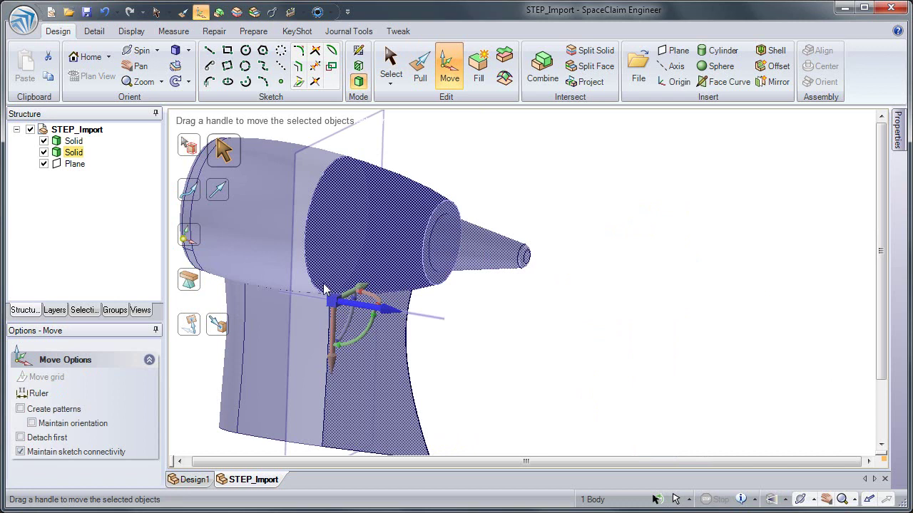
{"action": "left_click", "coordinate": [542, 68]}
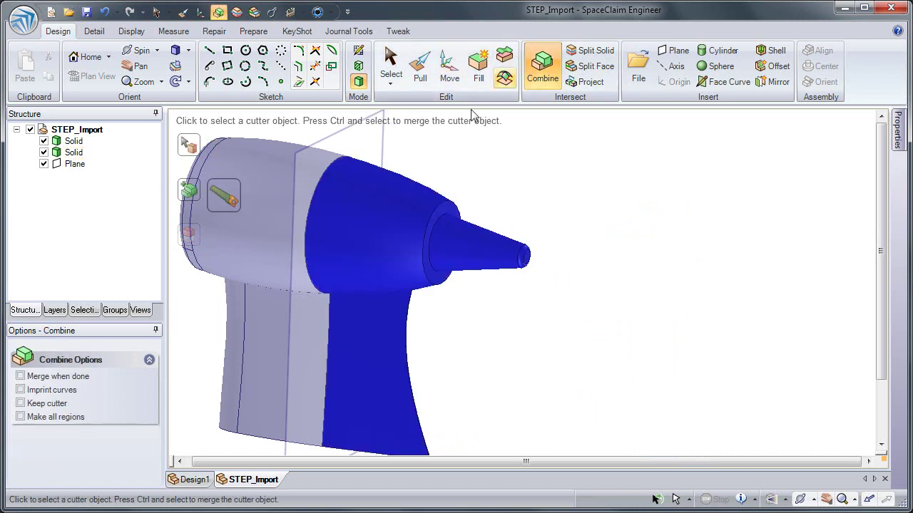
{"action": "left_click", "coordinate": [372, 224]}
{"action": "left_click", "coordinate": [477, 166]}
{"action": "left_click", "coordinate": [390, 222]}
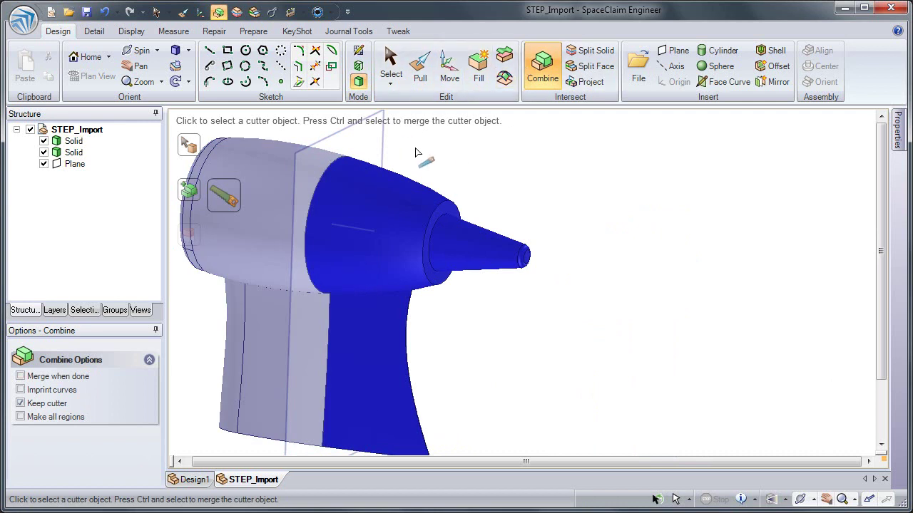
Move the nozzle half about 20.46 in away from the rear half to expose the mating faces.
{"action": "left_click", "coordinate": [449, 68]}
{"action": "left_click", "coordinate": [373, 197]}
{"action": "left_click_drag", "start_coordinate": [487, 328], "coordinate": [656, 357]}
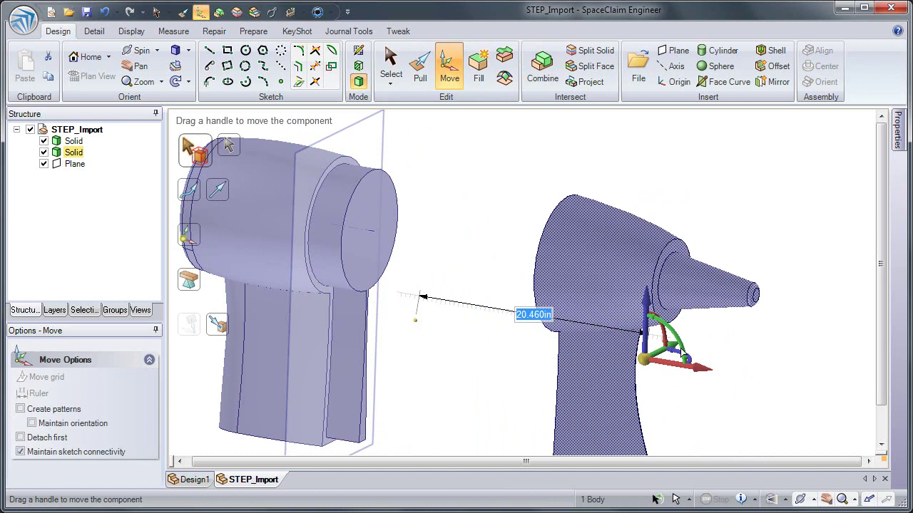
{"action": "left_click", "coordinate": [478, 236]}
{"action": "mouse_move", "coordinate": [469, 242]}
{"action": "middle_mouse_down"}
{"action": "mouse_move", "coordinate": [547, 236]}
{"action": "mouse_move", "coordinate": [543, 246]}
{"action": "mouse_move", "coordinate": [445, 232]}
{"action": "mouse_move", "coordinate": [457, 234]}
{"action": "middle_mouse_up"}
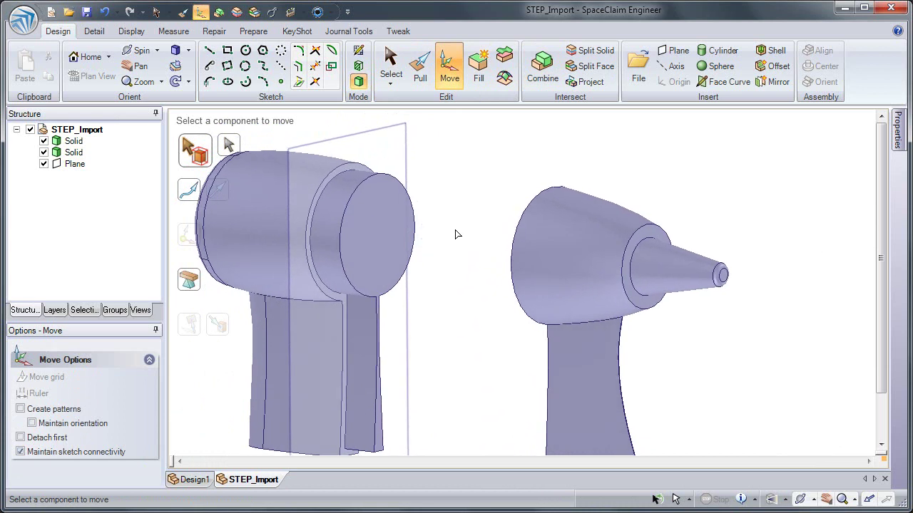
Close the current model and open STEP_Import.stp from the CUSTOMER PARTS folder using the STEP file type.
{"action": "left_click", "coordinate": [371, 325]}
{"action": "key", "text": "ctrl+w"}
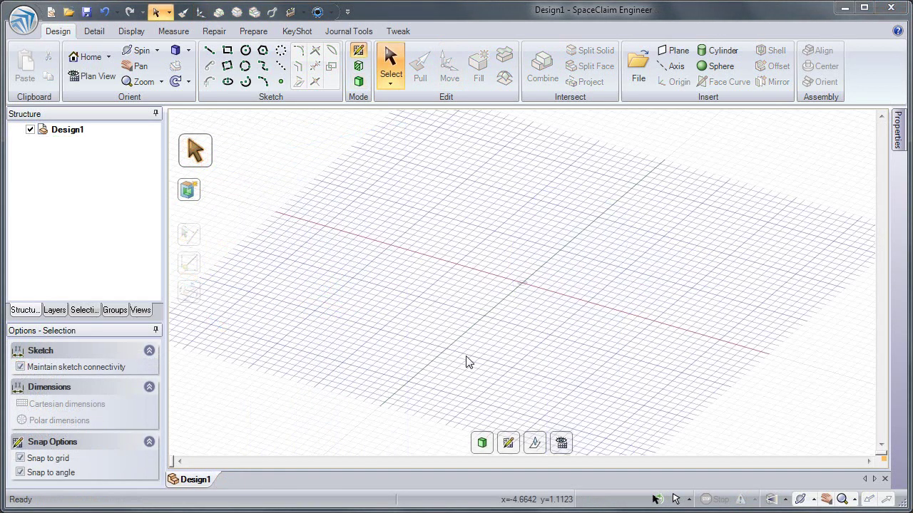
{"action": "left_click", "coordinate": [22, 27]}
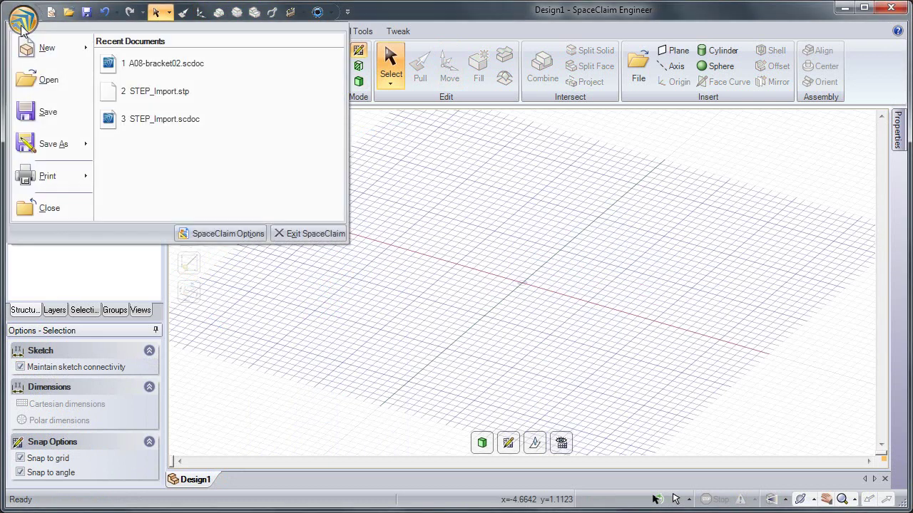
{"action": "left_click", "coordinate": [47, 81]}
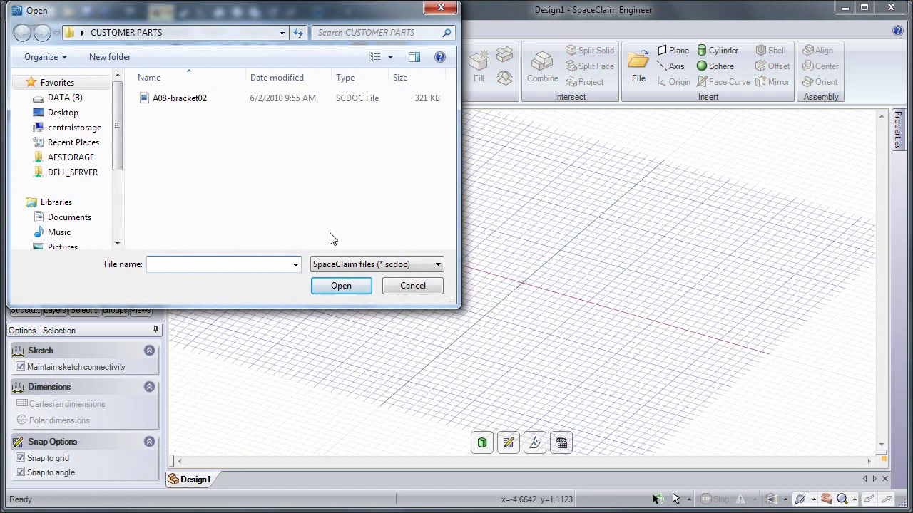
{"action": "left_click", "coordinate": [359, 267]}
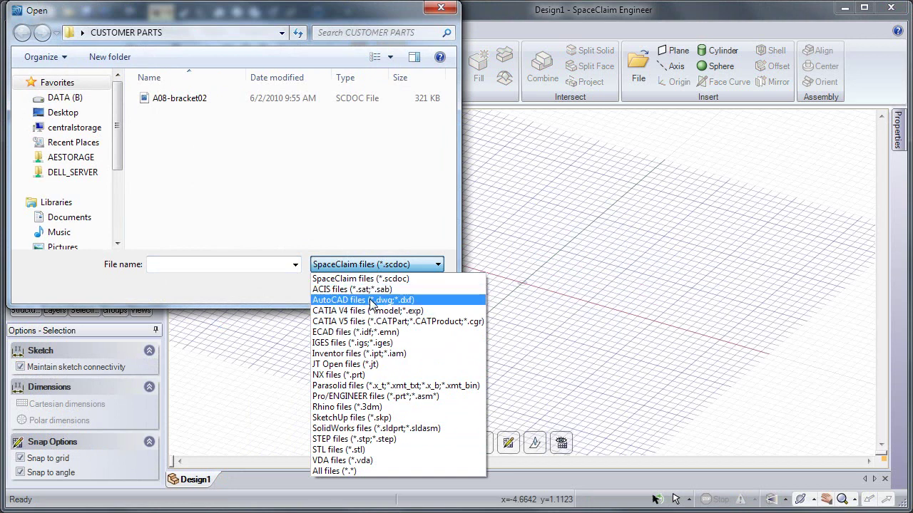
{"action": "left_click", "coordinate": [354, 439]}
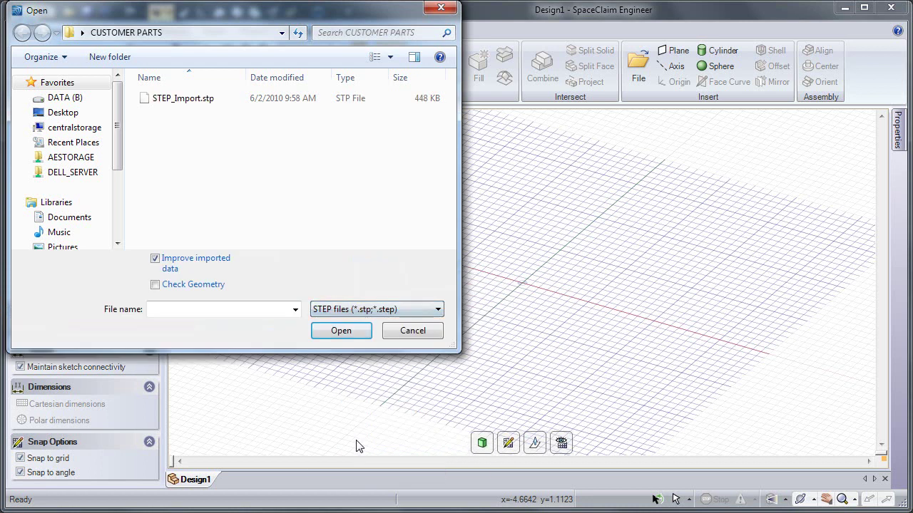
{"action": "double_click", "coordinate": [175, 100]}
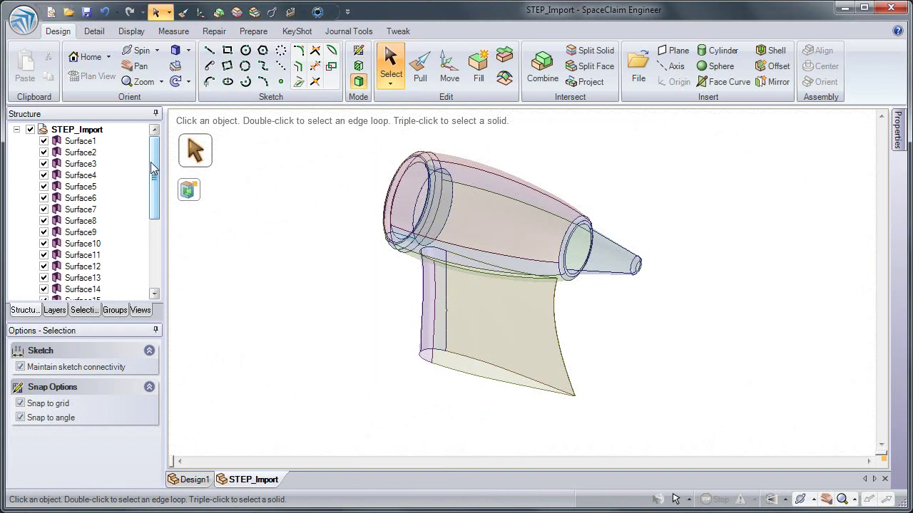
Stitch the imported surfaces into a single body.
{"action": "mouse_move", "coordinate": [150, 162]}
{"action": "left_mouse_down"}
{"action": "mouse_move", "coordinate": [157, 240]}
{"action": "mouse_move", "coordinate": [156, 154]}
{"action": "left_mouse_up"}
{"action": "left_click", "coordinate": [214, 31]}
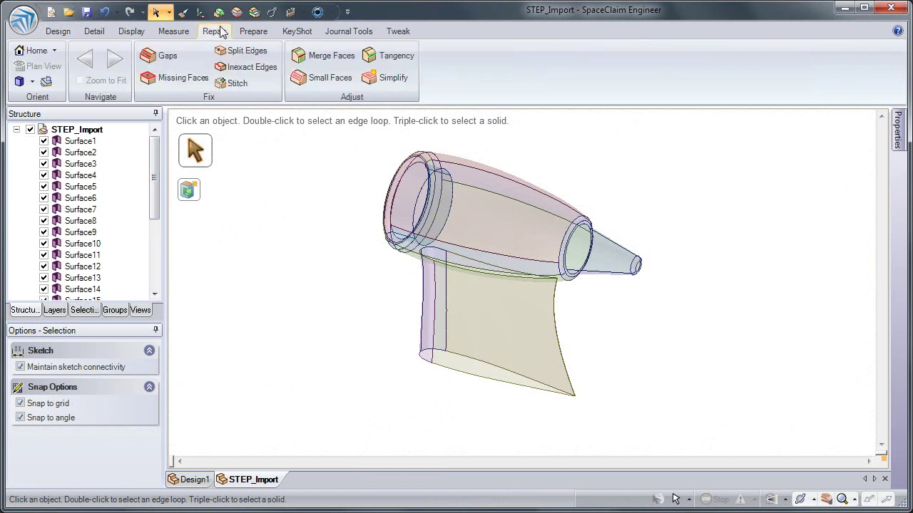
{"action": "left_click", "coordinate": [248, 86]}
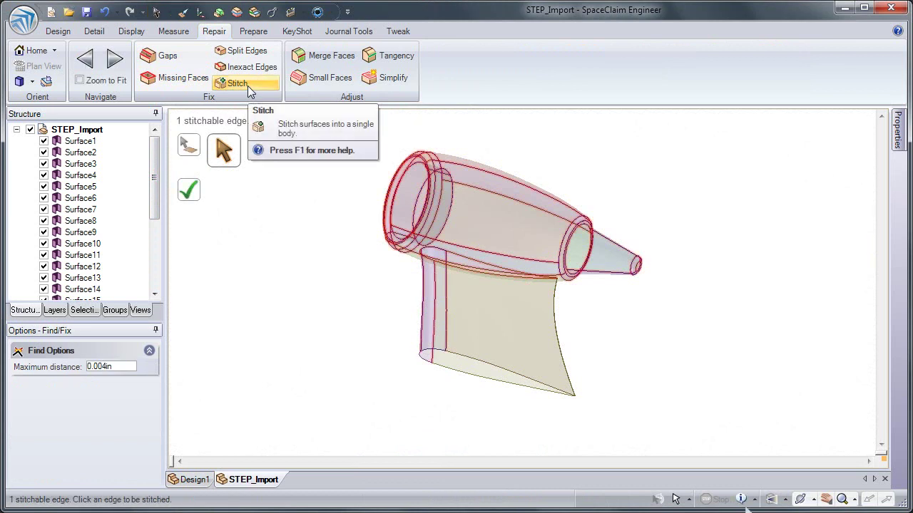
{"action": "left_click", "coordinate": [189, 189]}
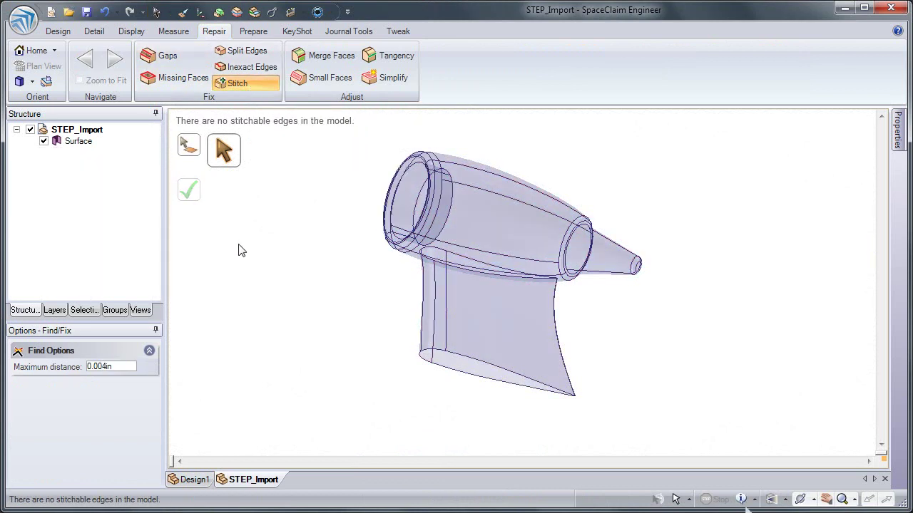
Create the missing face at the handle's open edge loop to close the surface body into a solid.
{"action": "left_click", "coordinate": [171, 85]}
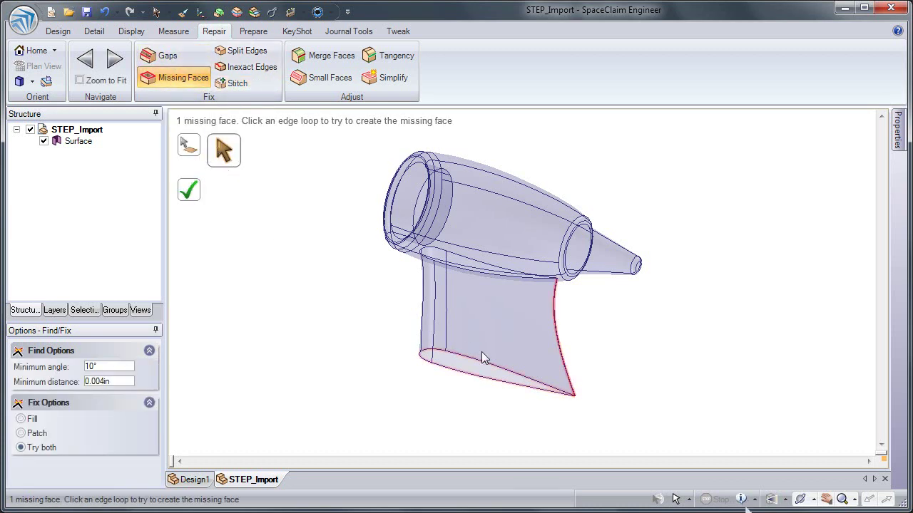
{"action": "left_click", "coordinate": [547, 383]}
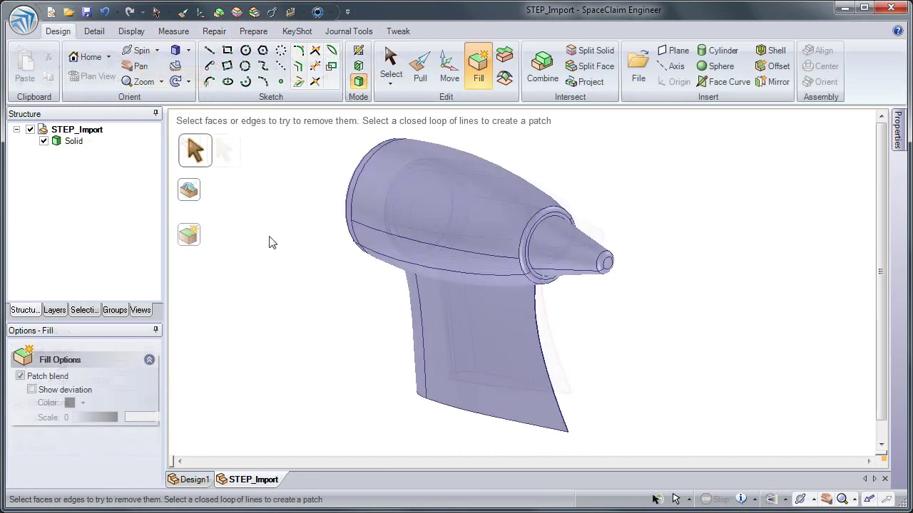
{"action": "middle_click_drag", "start_coordinate": [360, 291], "coordinate": [367, 281]}
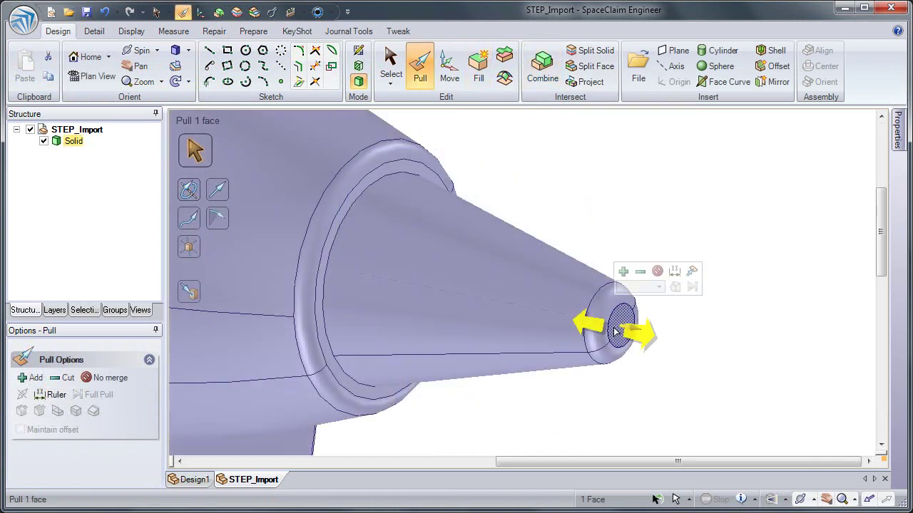
Pull the end face of the nozzle tip about 0.23 in.
{"action": "mouse_move", "coordinate": [615, 331]}
{"action": "left_mouse_down"}
{"action": "mouse_move", "coordinate": [478, 314]}
{"action": "mouse_move", "coordinate": [576, 310]}
{"action": "mouse_move", "coordinate": [625, 328]}
{"action": "left_mouse_up"}
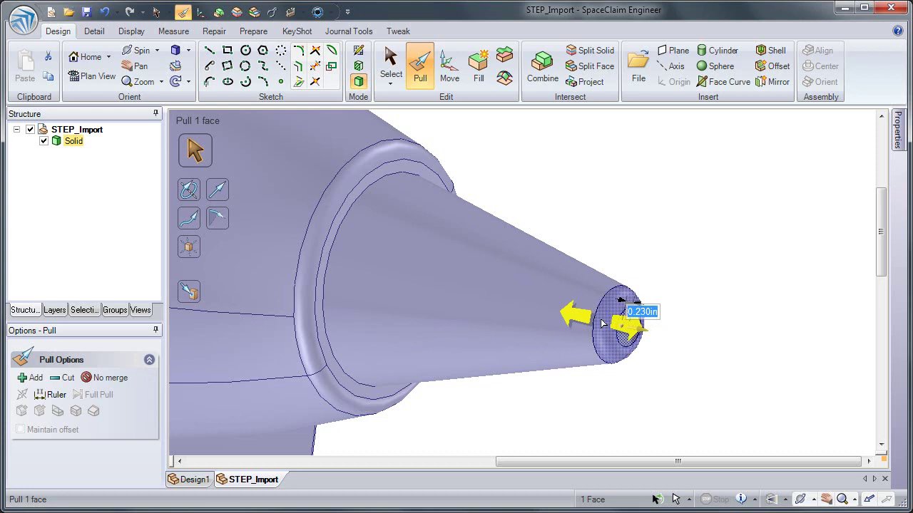
{"action": "left_click", "coordinate": [604, 322]}
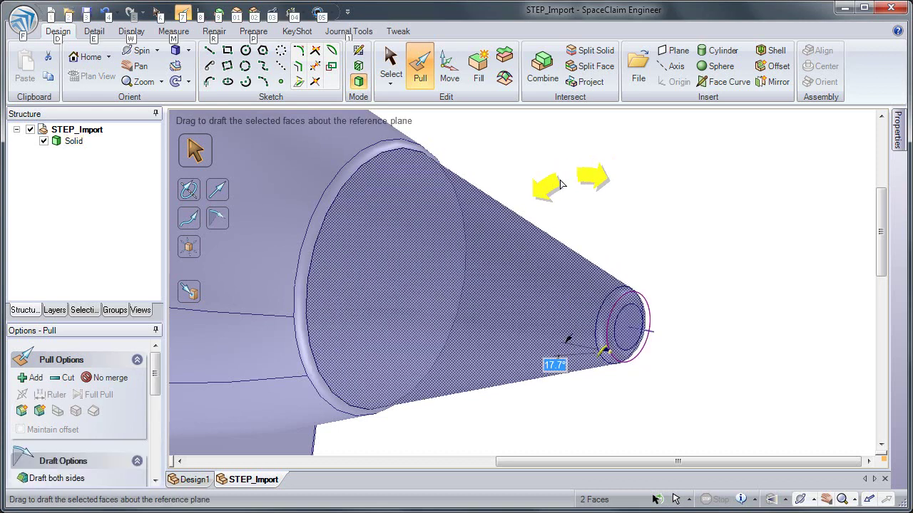
Draft the nozzle cone to about 9.7° and move its faces about 0.04 in.
{"action": "left_click_drag", "start_coordinate": [561, 186], "coordinate": [604, 143]}
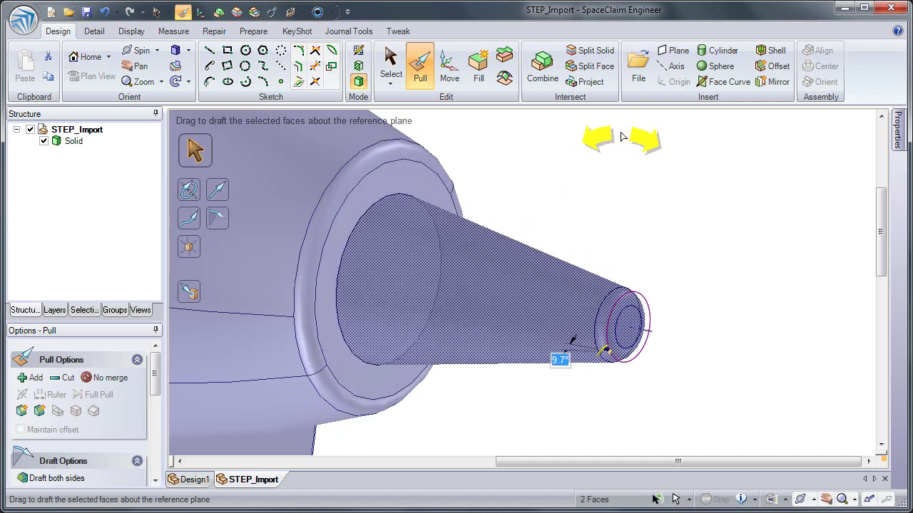
{"action": "key", "text": "m"}
{"action": "mouse_move", "coordinate": [583, 251]}
{"action": "left_mouse_down"}
{"action": "mouse_move", "coordinate": [564, 270]}
{"action": "mouse_move", "coordinate": [568, 227]}
{"action": "mouse_move", "coordinate": [570, 262]}
{"action": "left_mouse_up"}
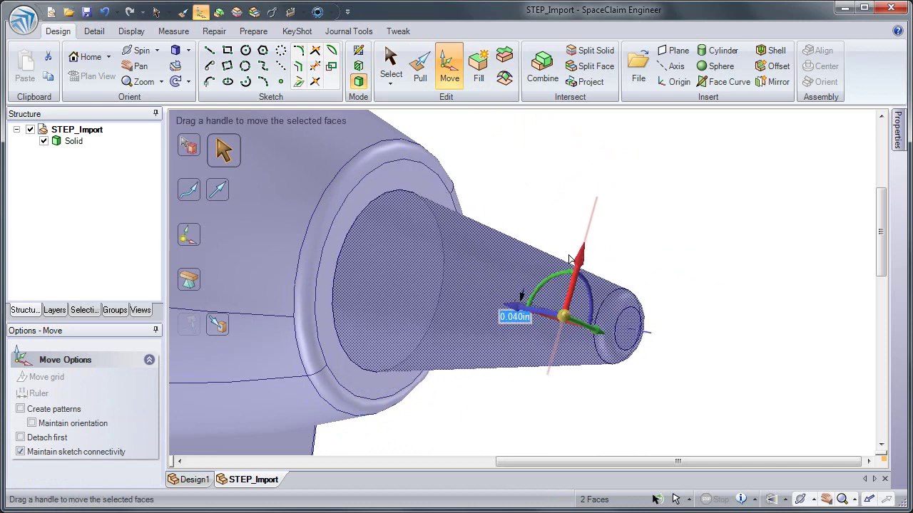
Remove the two rounded rim faces around the nozzle base with Fill.
{"action": "left_click", "coordinate": [310, 247]}
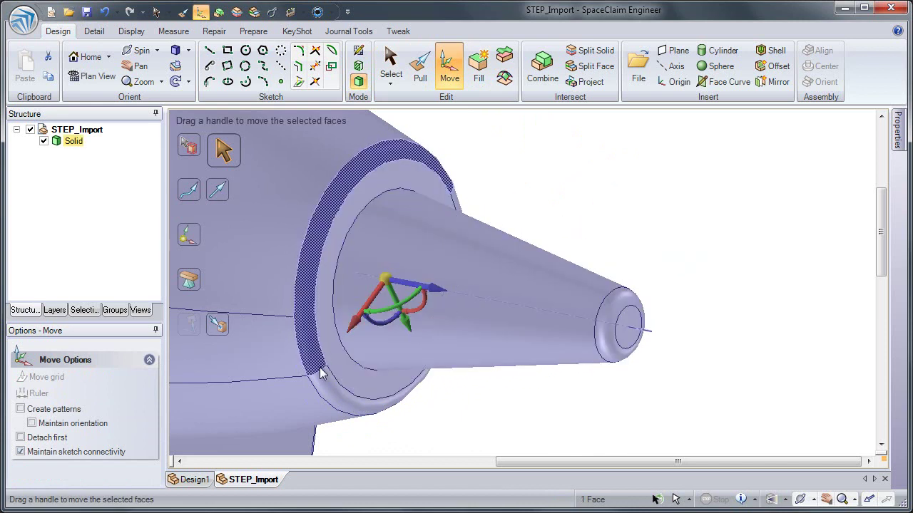
{"action": "left_click", "coordinate": [333, 392], "text": "ctrl"}
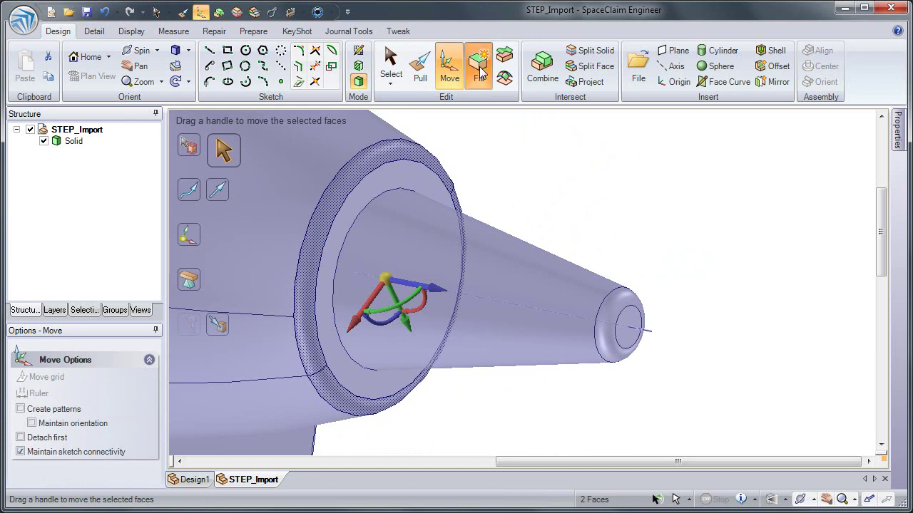
{"action": "left_click", "coordinate": [480, 71]}
{"action": "left_click", "coordinate": [362, 184]}
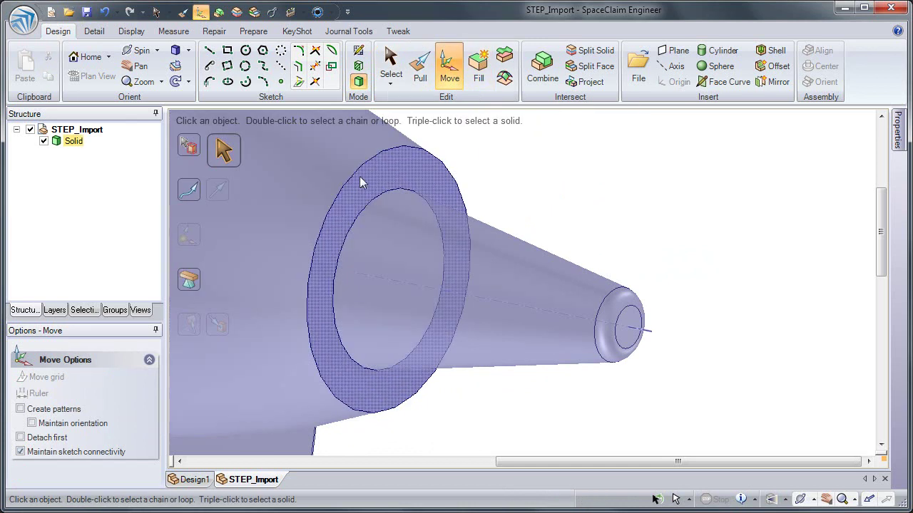
Insert a plane on the nozzle's tip face and move it 17 in back into the body.
{"action": "left_click", "coordinate": [575, 322]}
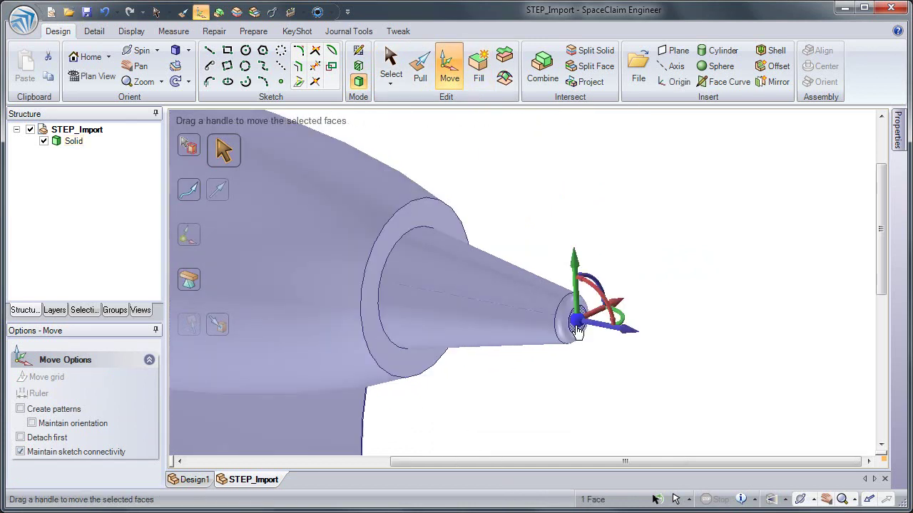
{"action": "left_click", "coordinate": [674, 52]}
{"action": "scroll", "coordinate": [653, 265], "scroll_direction": "down", "scroll_amount": 5}
{"action": "left_click_drag", "start_coordinate": [622, 246], "coordinate": [478, 237]}
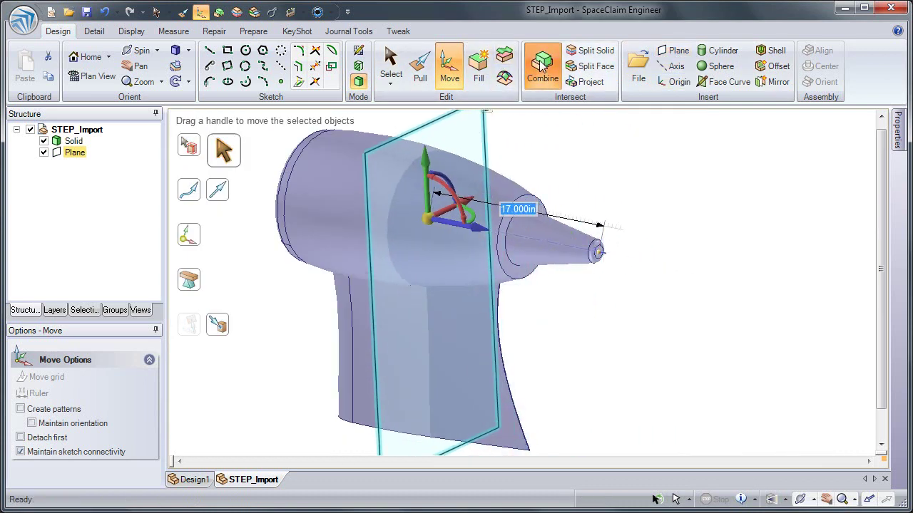
Split the solid into front and rear bodies with Combine, using the plane as the cutter.
{"action": "left_click", "coordinate": [543, 68]}
{"action": "left_click", "coordinate": [460, 221]}
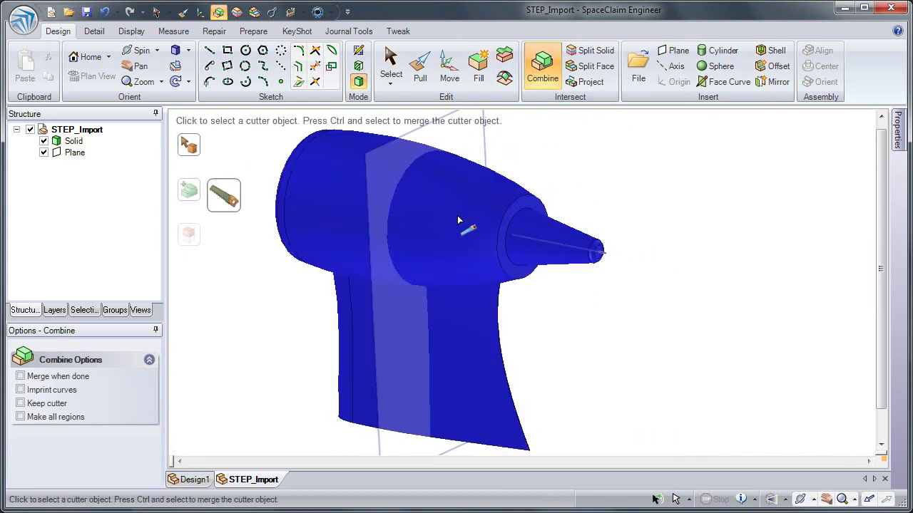
{"action": "left_click", "coordinate": [412, 146]}
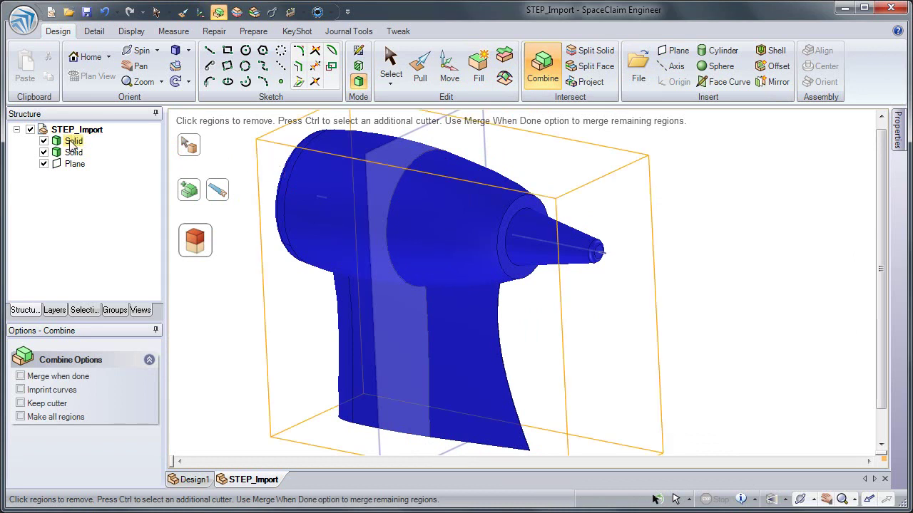
Move the front nozzle body about 20.06 in away from the rear body.
{"action": "left_click", "coordinate": [448, 66]}
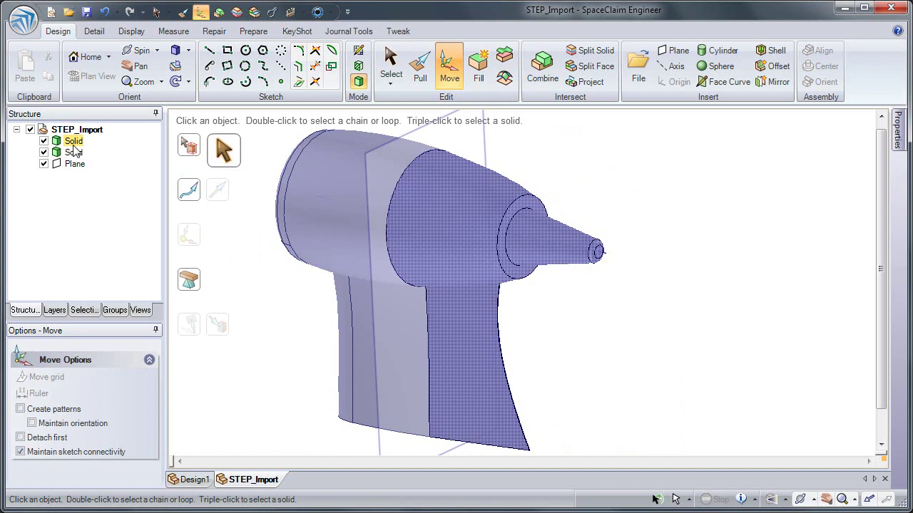
{"action": "left_click", "coordinate": [502, 325]}
{"action": "left_click_drag", "start_coordinate": [547, 324], "coordinate": [746, 378]}
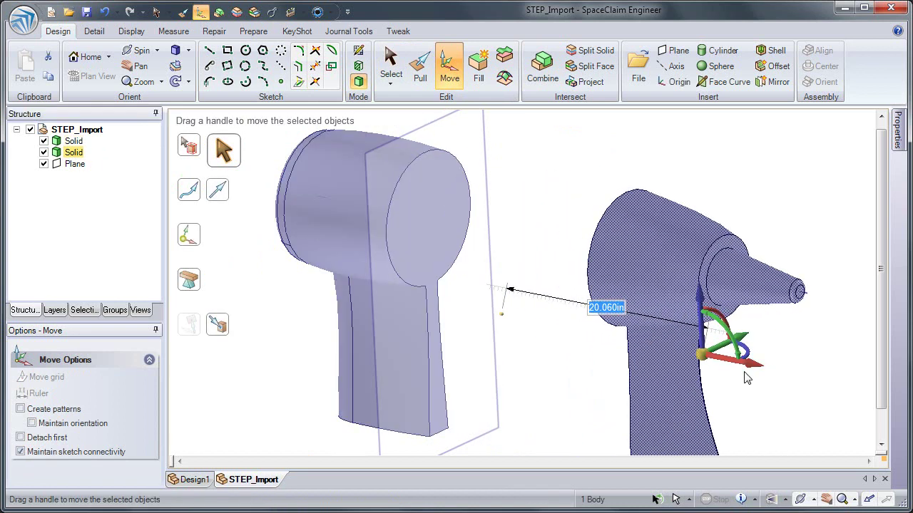
Copy the edge loop of the rear body's cut face inward with Pull and extrude the inner face about 3.03 in outward.
{"action": "double_click", "coordinate": [386, 260]}
{"action": "left_click", "coordinate": [420, 71]}
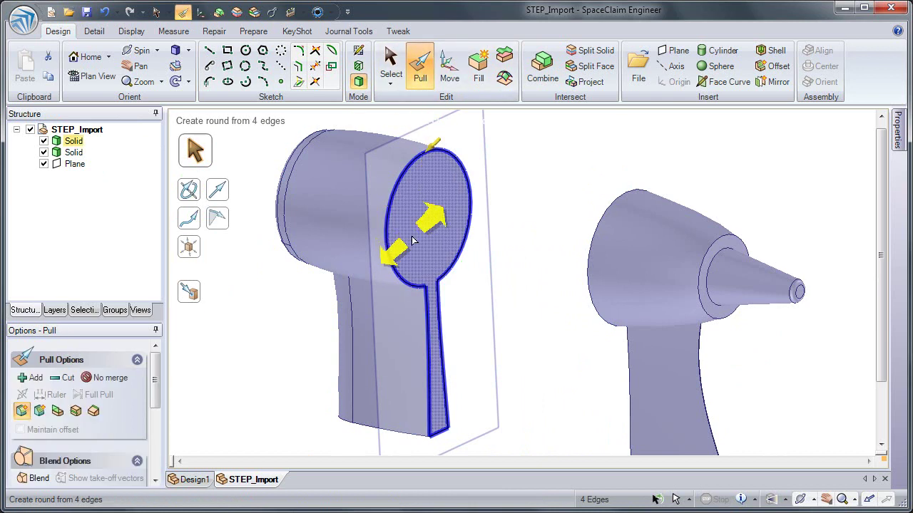
{"action": "left_click", "coordinate": [75, 411]}
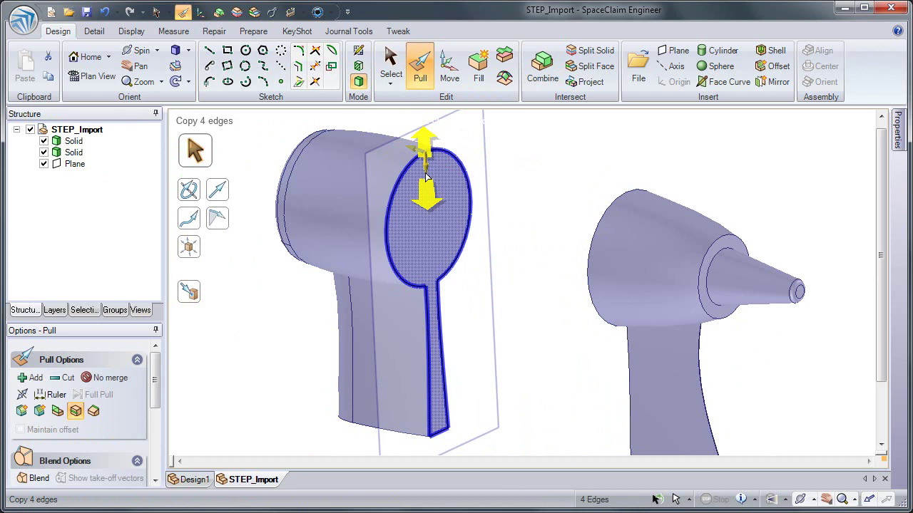
{"action": "left_click_drag", "start_coordinate": [426, 176], "coordinate": [458, 214]}
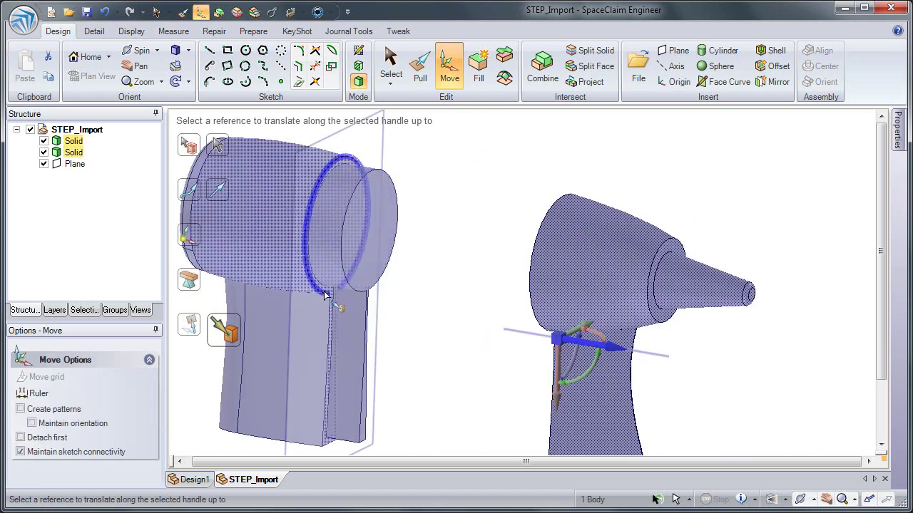
Move the front nozzle body back against the rear body and cut it with Combine, using the rear body as the cutter.
{"action": "left_click", "coordinate": [325, 295]}
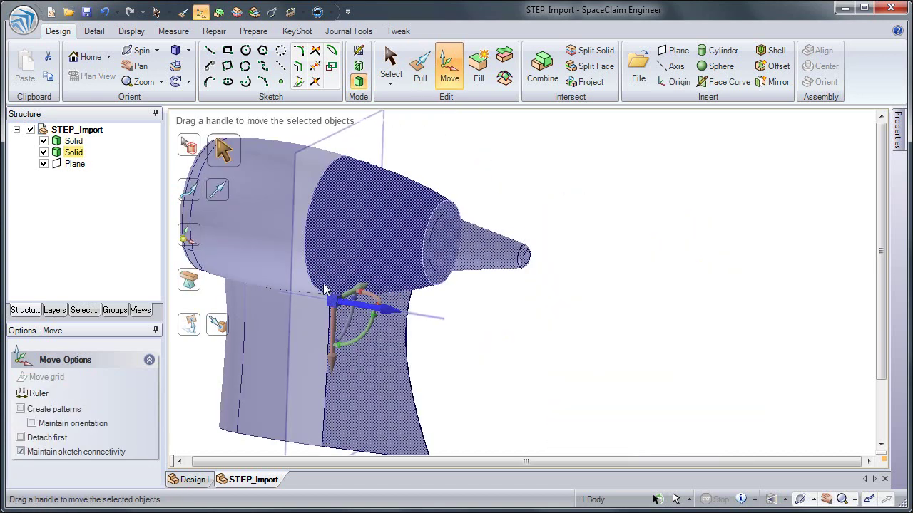
{"action": "key", "text": "i"}
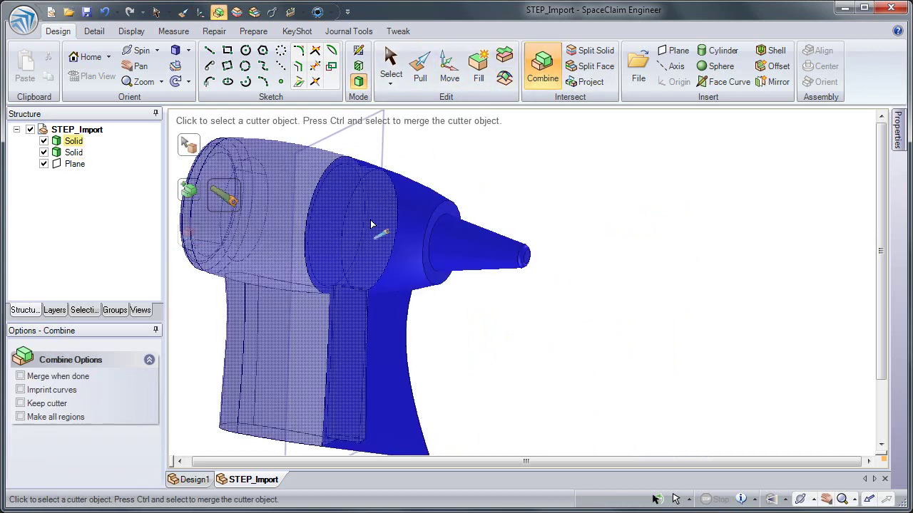
{"action": "left_click", "coordinate": [477, 163]}
{"action": "left_click", "coordinate": [390, 217]}
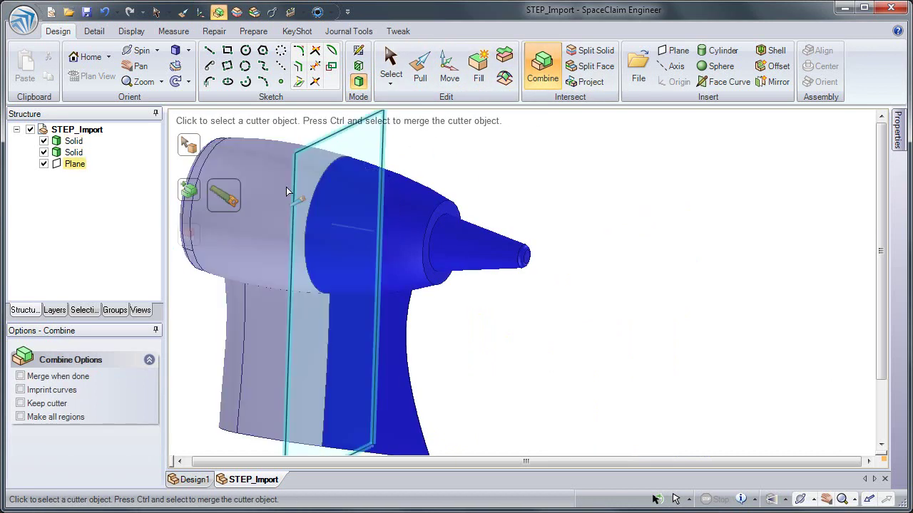
{"action": "left_click", "coordinate": [286, 191]}
Move the front nozzle body straight away from the rear body again, along the nozzle direction.
{"action": "key", "text": "m"}
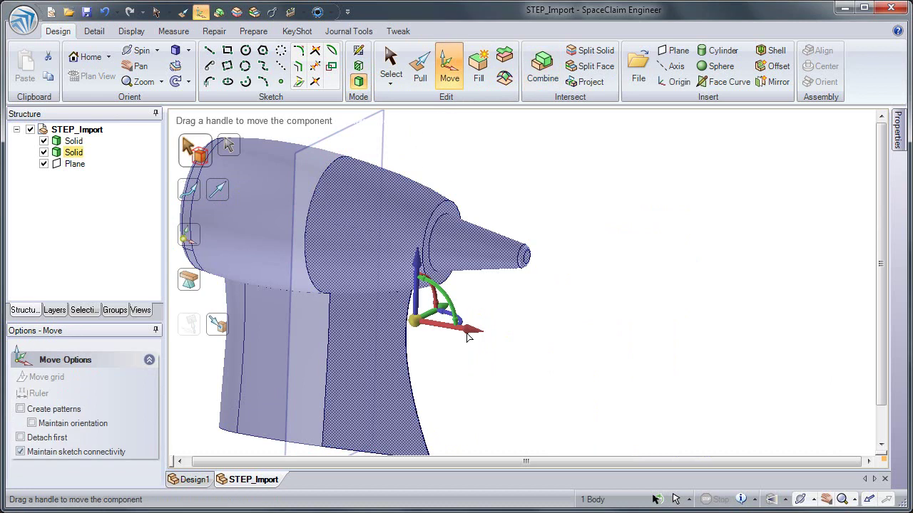
{"action": "left_click_drag", "start_coordinate": [471, 332], "coordinate": [699, 362]}
Offset the five side faces of the rear body's raised lip with Pull to a radius of about 4.81 in.
{"action": "left_click", "coordinate": [468, 243]}
{"action": "middle_click_drag", "start_coordinate": [469, 243], "coordinate": [448, 236]}
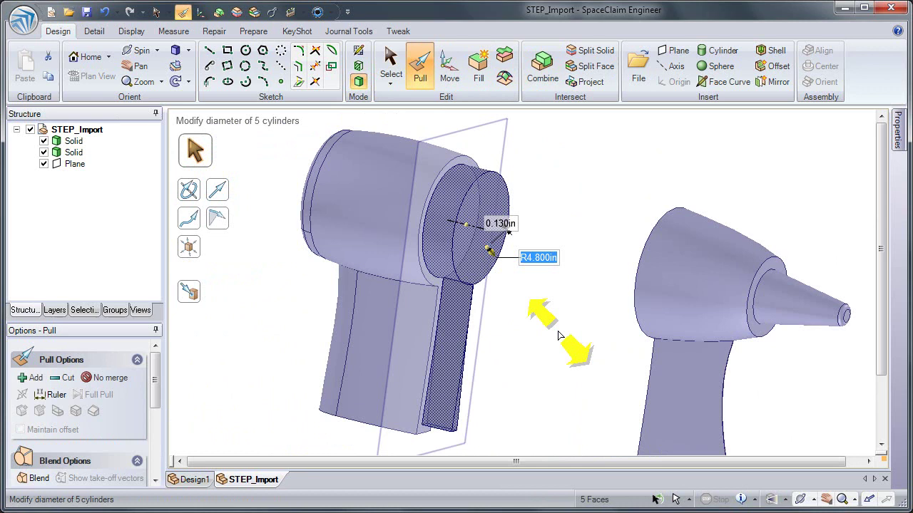
{"action": "left_click_drag", "start_coordinate": [558, 331], "coordinate": [554, 331]}
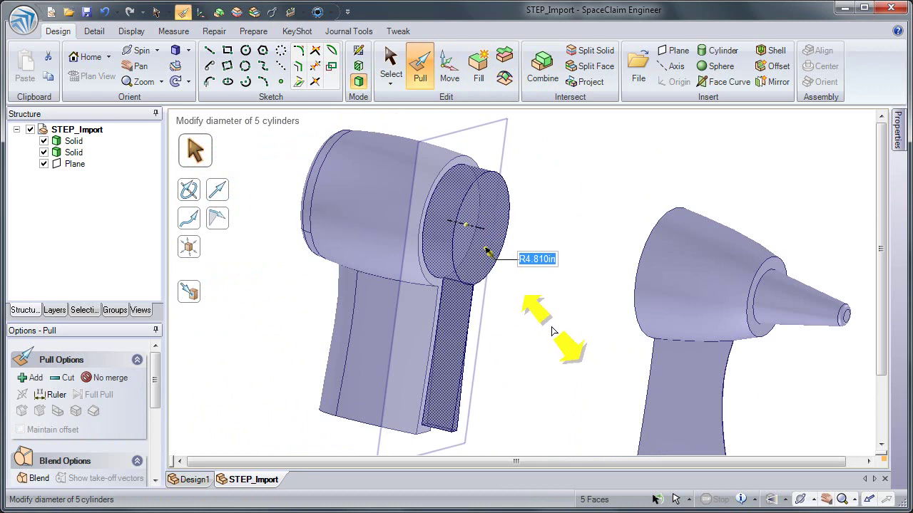
{"action": "left_click", "coordinate": [551, 330]}
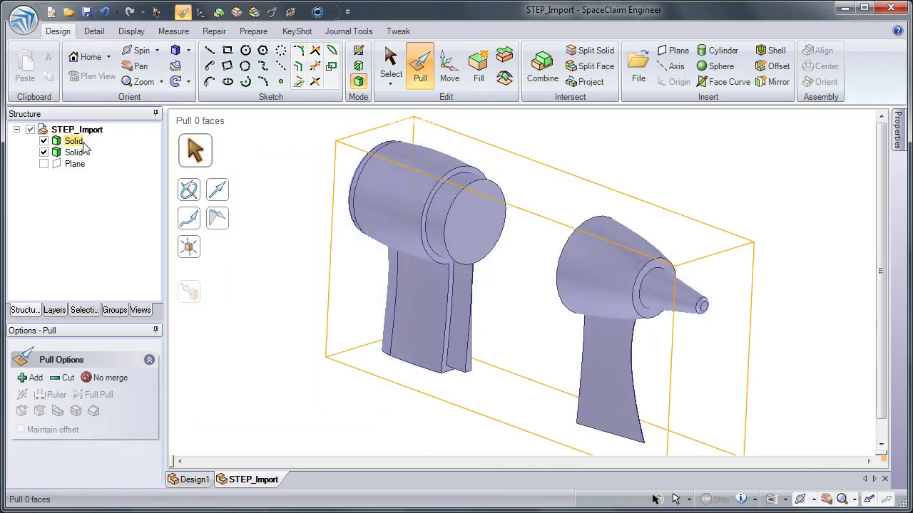
Hide the plane and move the two solids each to a new component.
{"action": "left_click", "coordinate": [77, 142]}
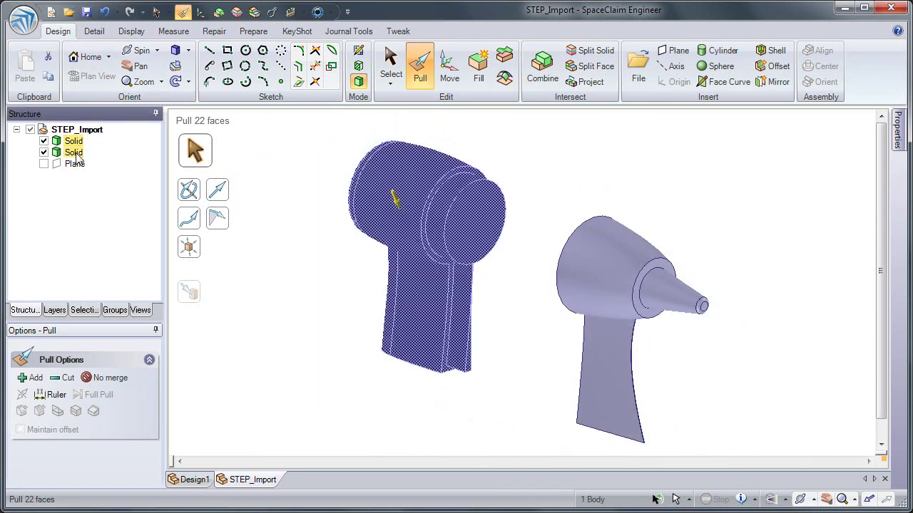
{"action": "left_click", "coordinate": [74, 153], "text": "ctrl"}
{"action": "right_click", "coordinate": [74, 153]}
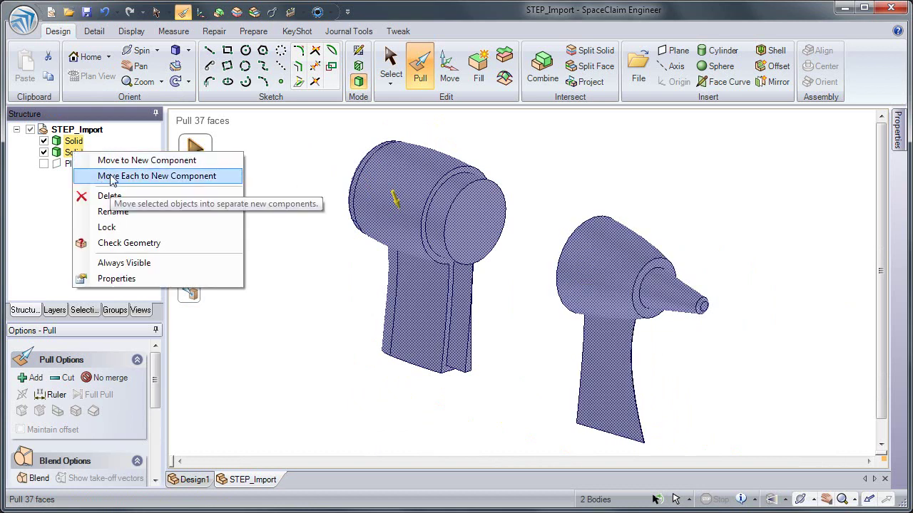
{"action": "left_click", "coordinate": [112, 176]}
Open the front nozzle component, Component2, in its own window.
{"action": "left_click", "coordinate": [75, 154]}
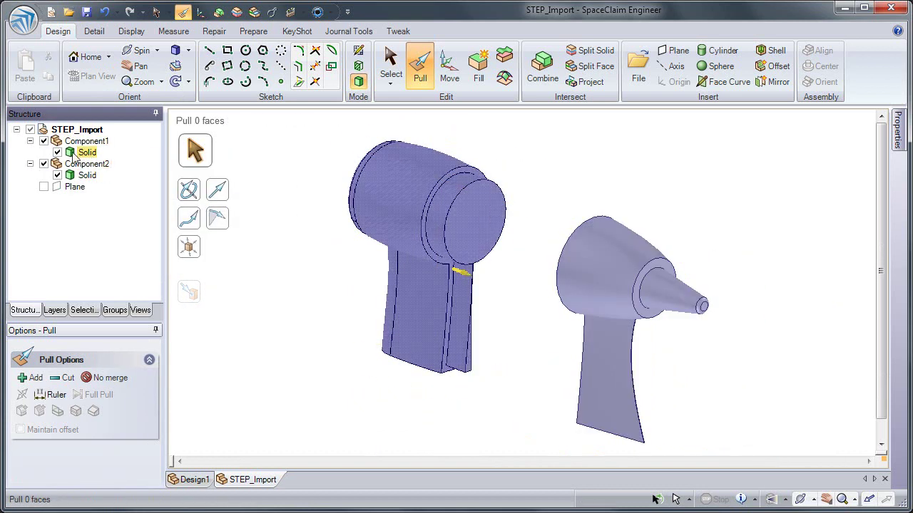
{"action": "left_click", "coordinate": [78, 164]}
{"action": "right_click", "coordinate": [76, 166]}
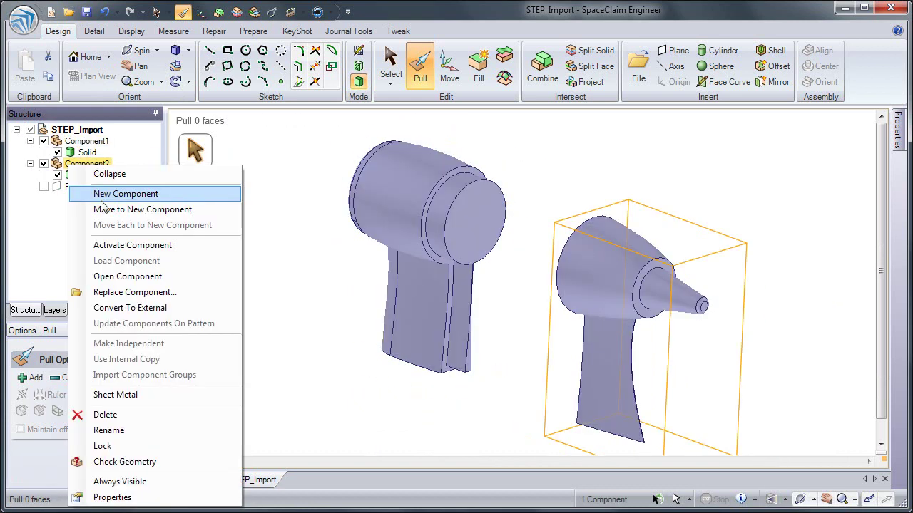
{"action": "left_click", "coordinate": [104, 276]}
Start saving the nozzle component under a new file in CUSTOMER PARTS and show the available file types.
{"action": "left_click", "coordinate": [24, 20]}
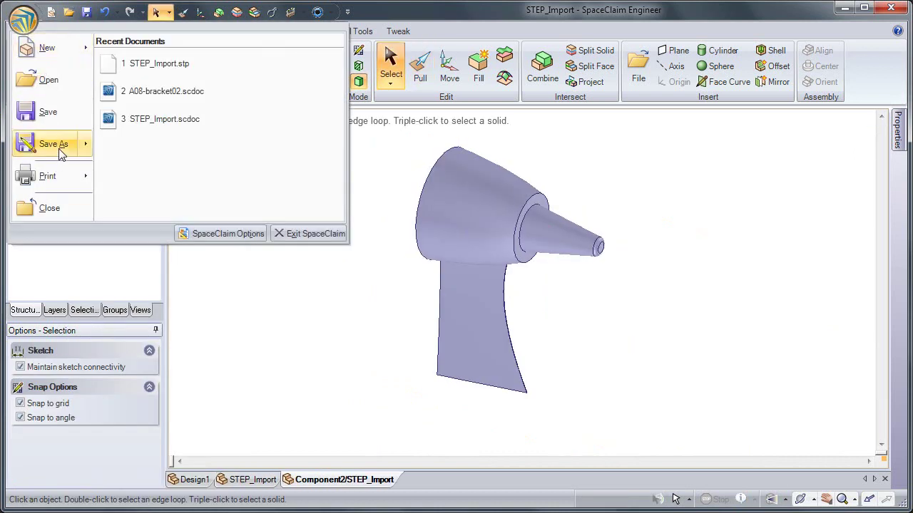
{"action": "left_click", "coordinate": [56, 152]}
{"action": "left_click", "coordinate": [487, 94]}
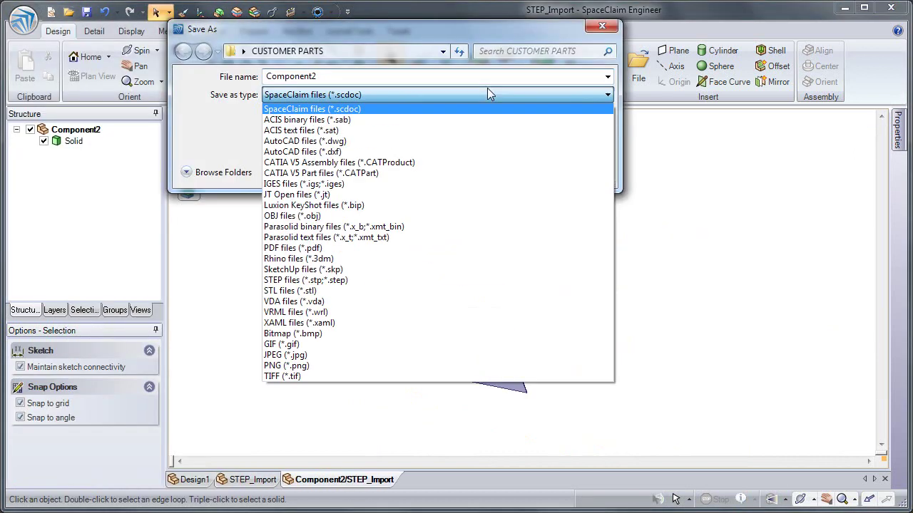